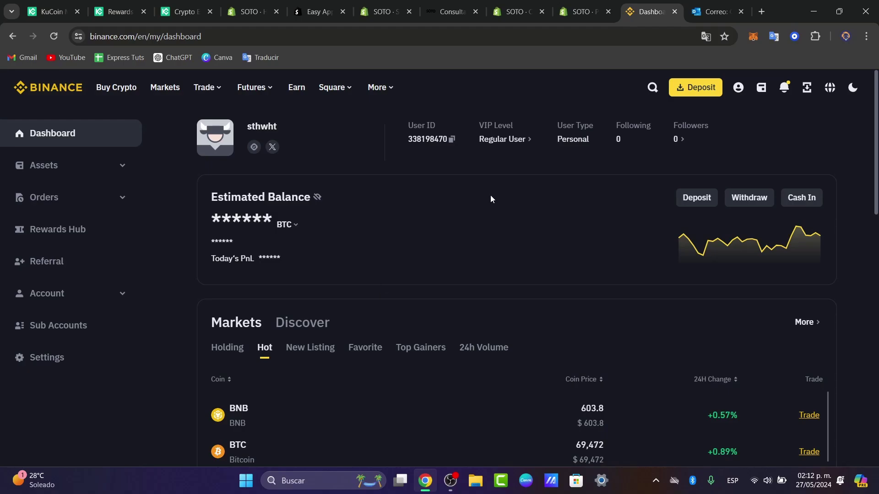
Open the account dropdown from the profile icon in the dashboard's top bar.
mouse_move(741, 89)
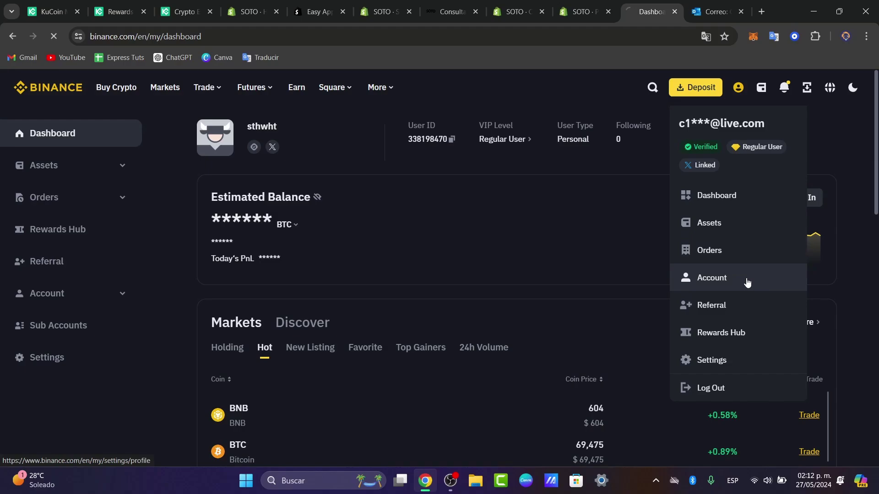
Open the Identification settings page through the Account entry in the profile menu.
click(716, 195)
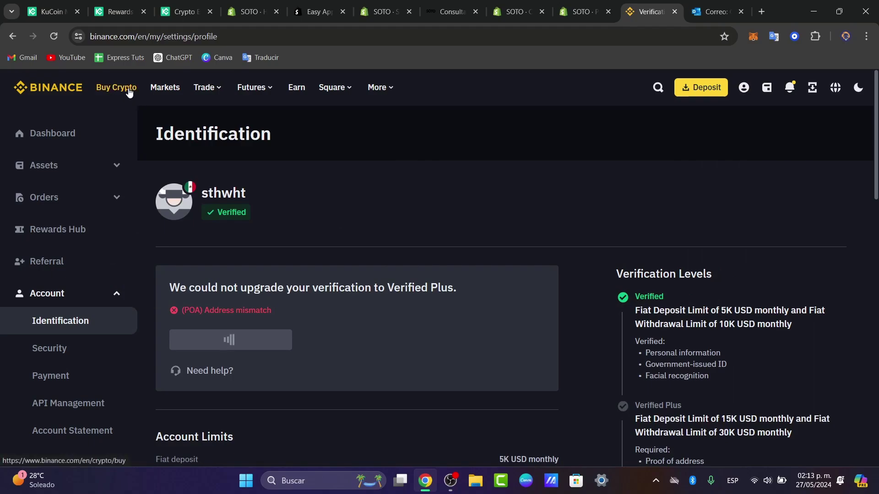
Go to the Buy Crypto page and dismiss the Google Translate offer.
click(128, 89)
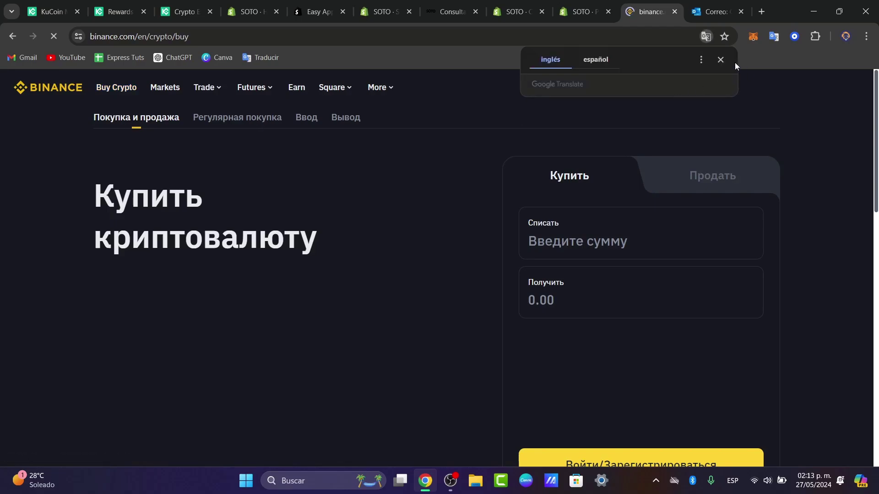
click(721, 60)
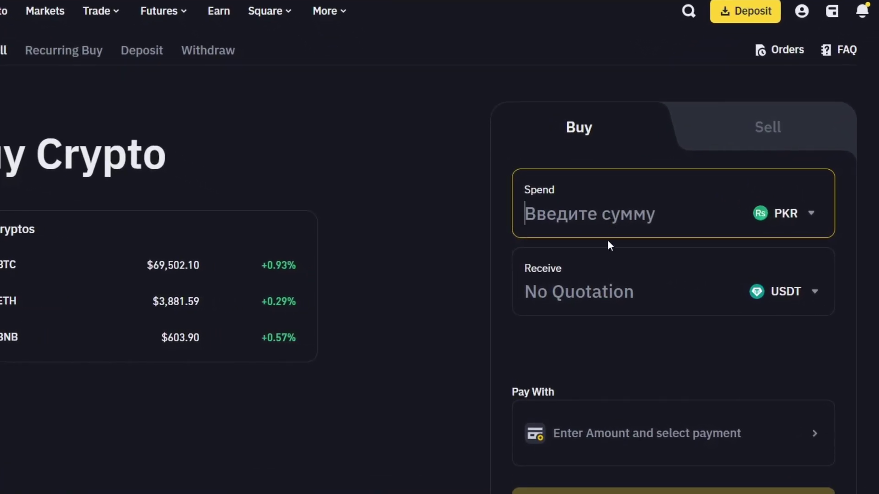
click(613, 279)
click(639, 211)
Search the Spend currency list for USD and select it.
click(787, 214)
scroll(670, 350, down, 5)
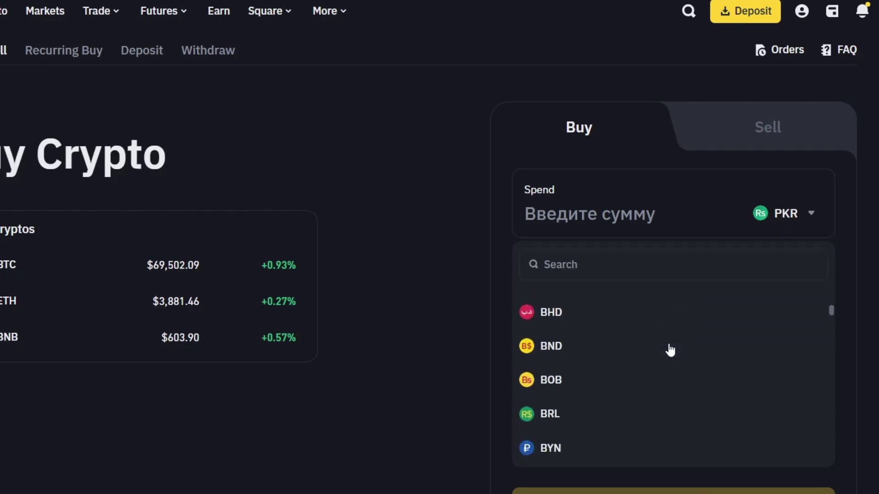
scroll(669, 349, down, 5)
scroll(661, 336, up, 6)
click(633, 264)
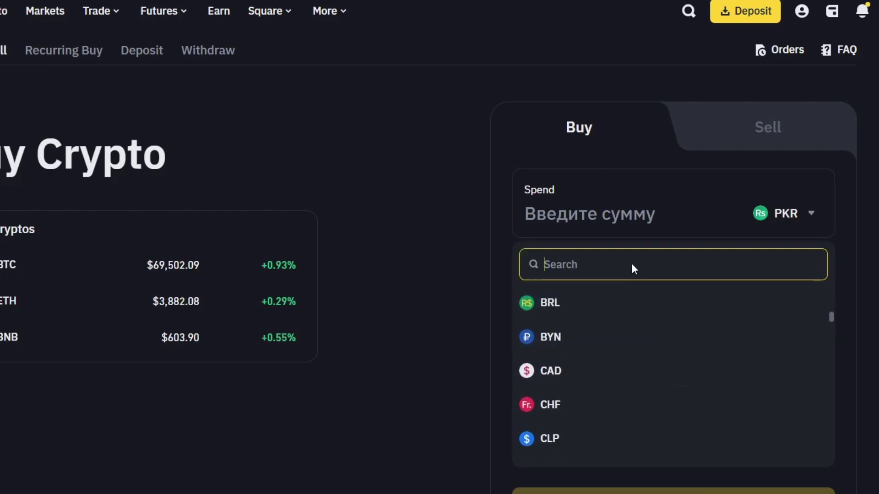
text(USD)
click(578, 304)
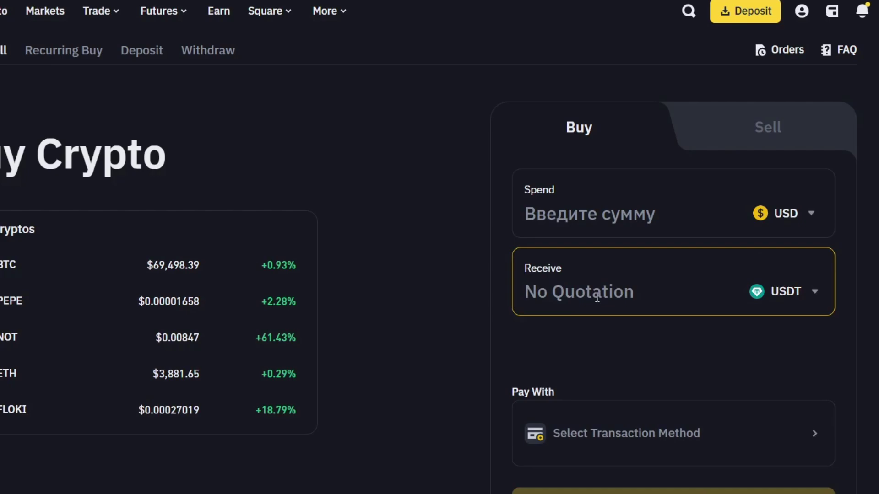
Enter 50 USD as the spend amount and switch the received coin from USDT to BNB.
click(628, 217)
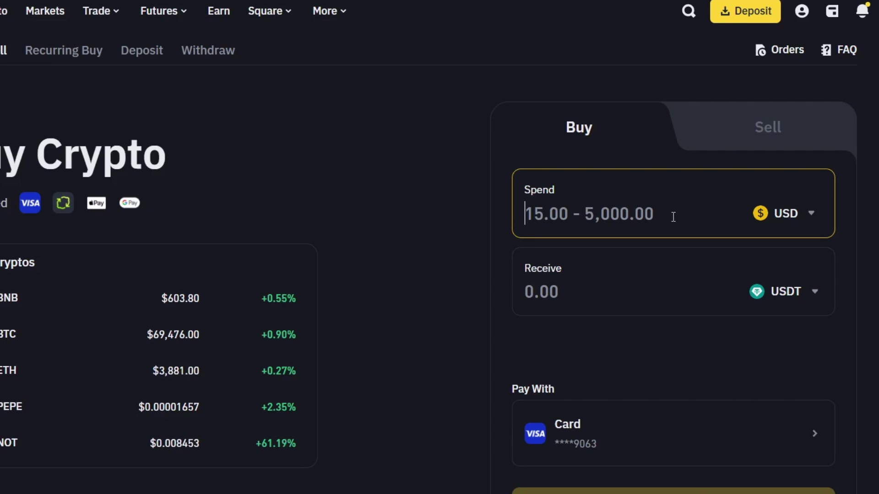
text(50)
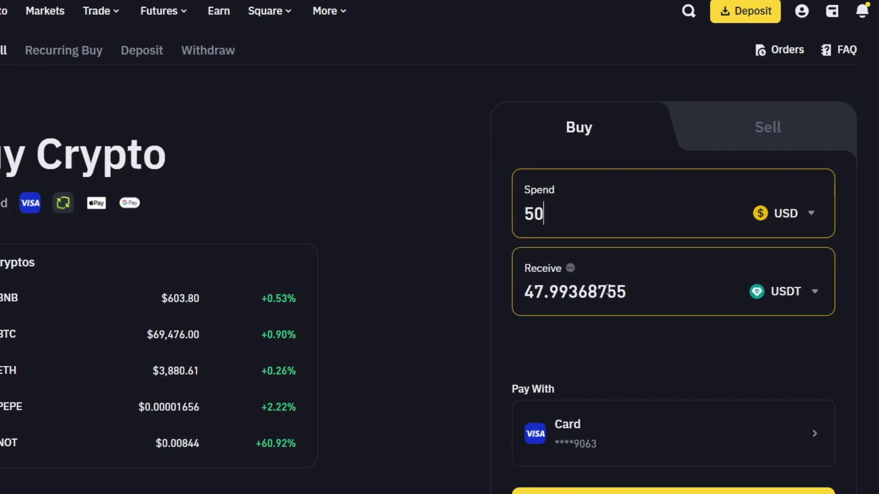
drag(558, 285, 651, 286)
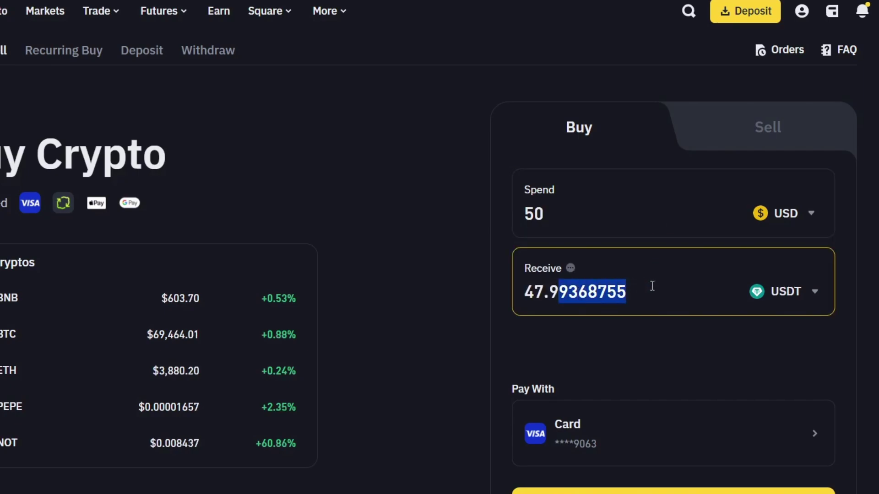
click(783, 300)
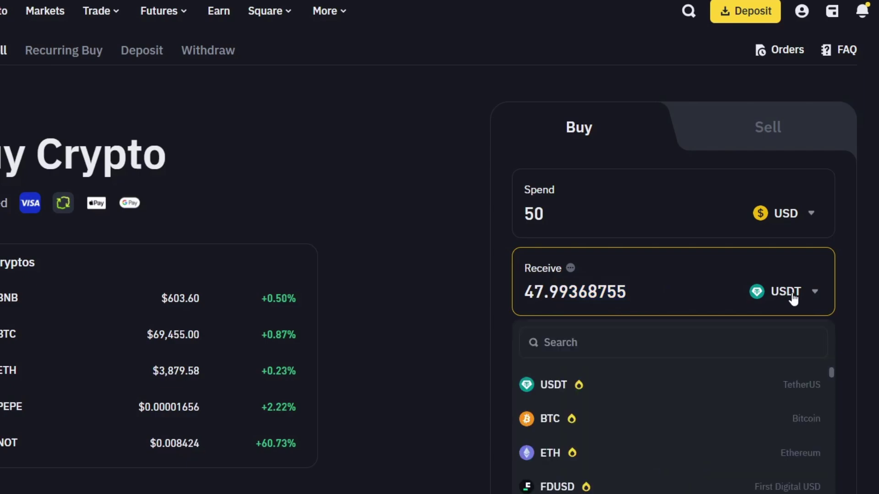
scroll(759, 339, down, 2)
scroll(727, 383, down, 2)
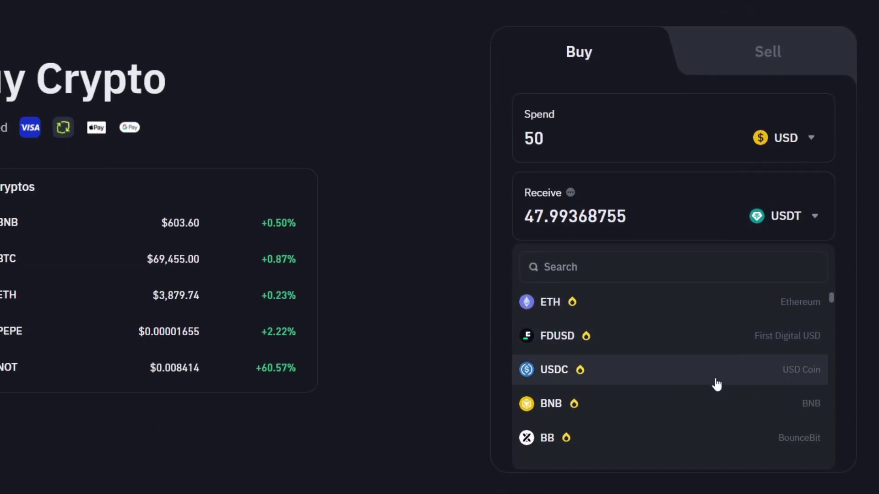
click(633, 402)
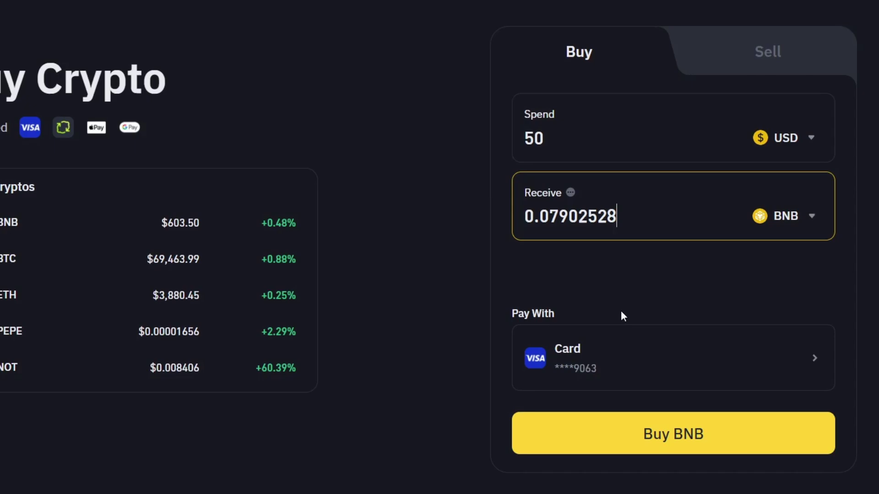
Review all the Pay With options, keep Card selected, and close the list.
click(633, 365)
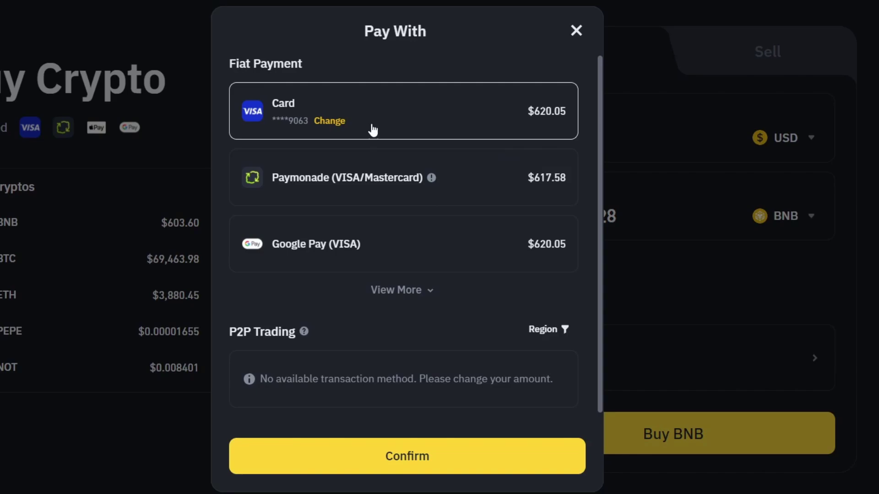
scroll(391, 205, down, 1)
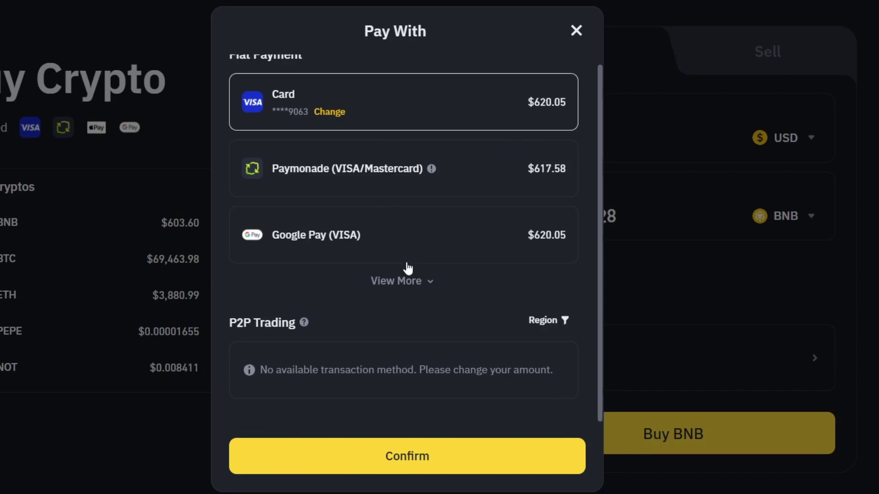
click(402, 280)
scroll(402, 284, down, 2)
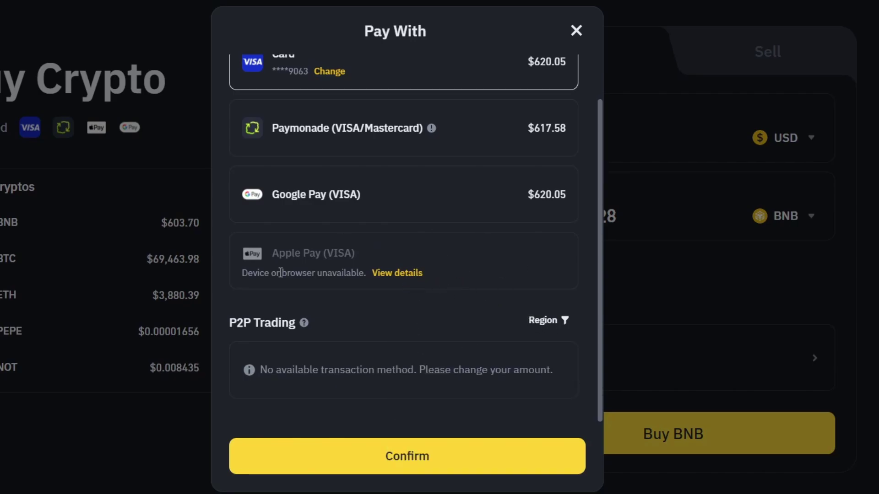
scroll(437, 304, up, 2)
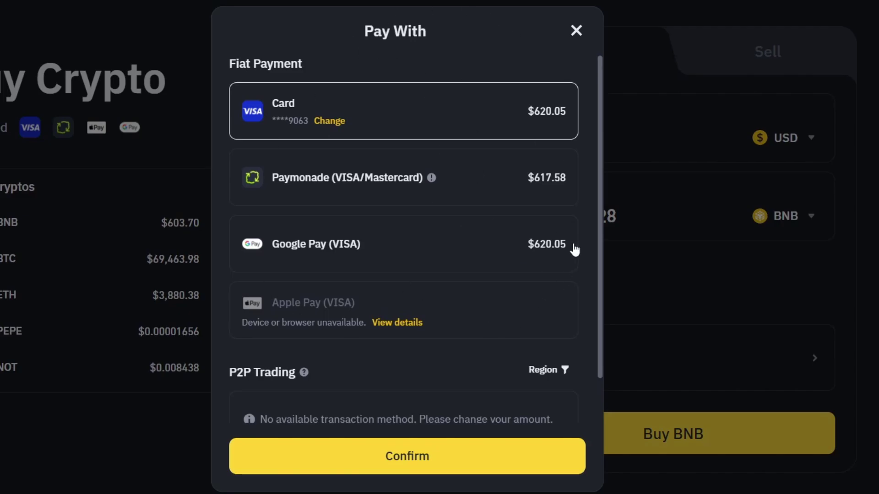
click(576, 30)
scroll(775, 326, up, 2)
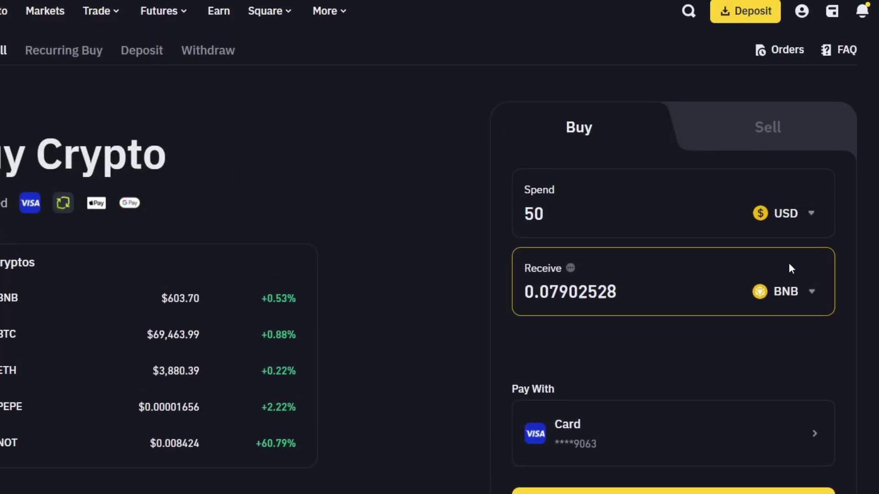
mouse_move(840, 8)
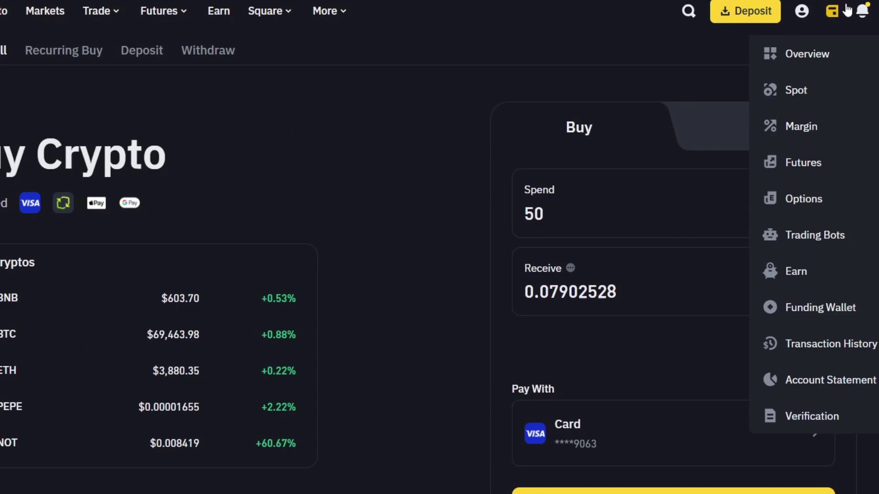
mouse_move(869, 10)
mouse_move(805, 11)
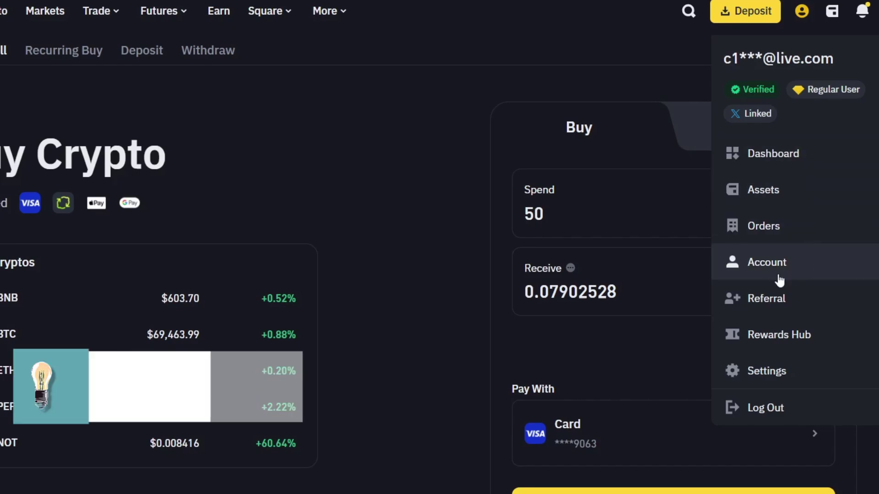
scroll(806, 261, down, 2)
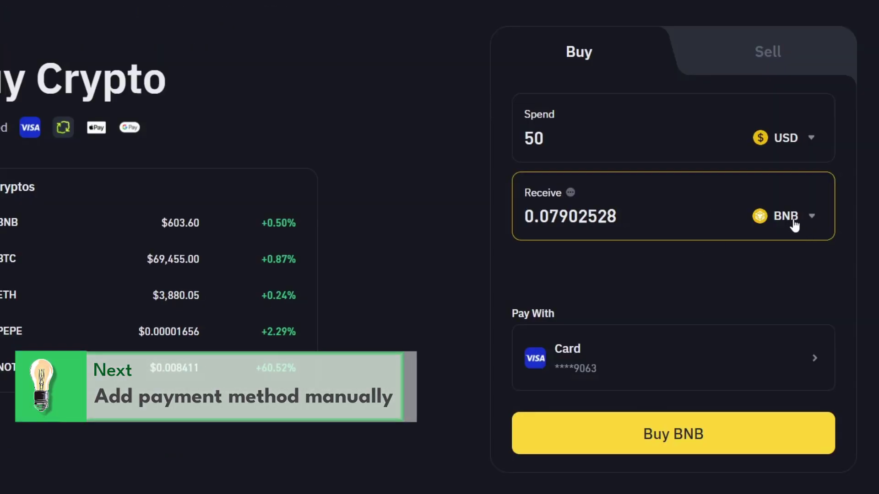
Recheck the payment methods and close them, keeping 50 USD for 0.07902528 BNB by card.
click(649, 213)
double_click(579, 313)
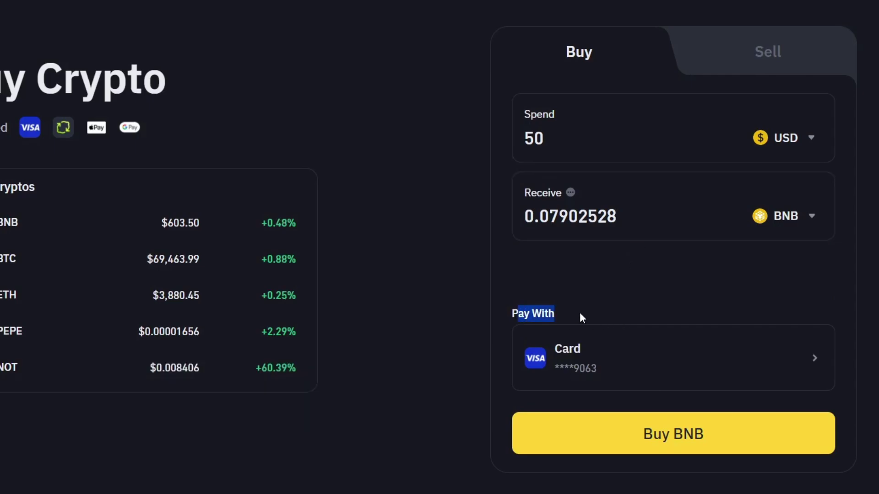
click(634, 366)
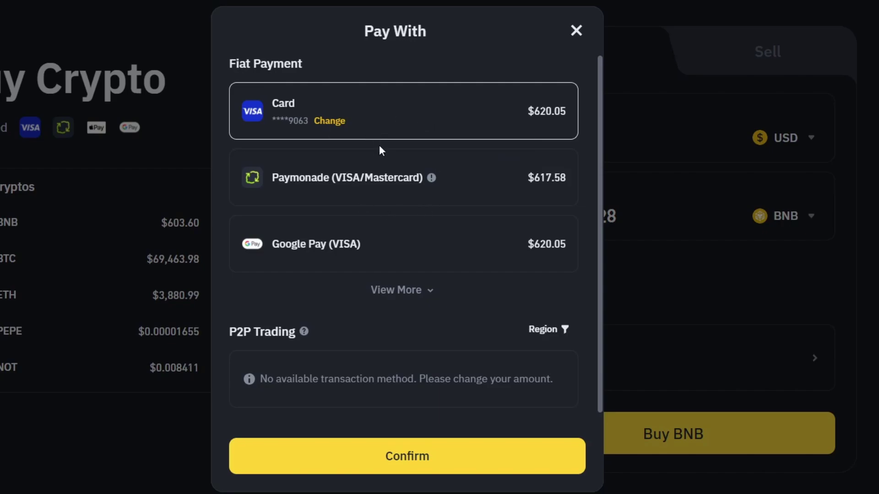
scroll(394, 209, down, 1)
click(403, 281)
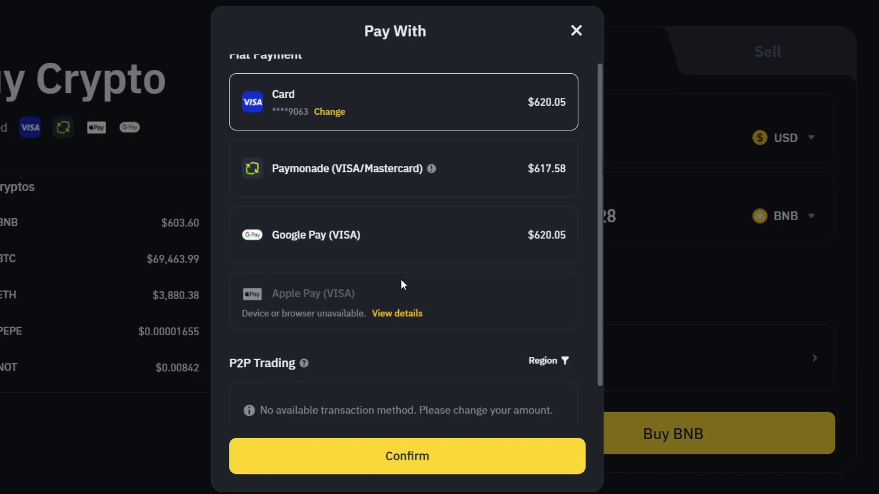
scroll(428, 306, down, 2)
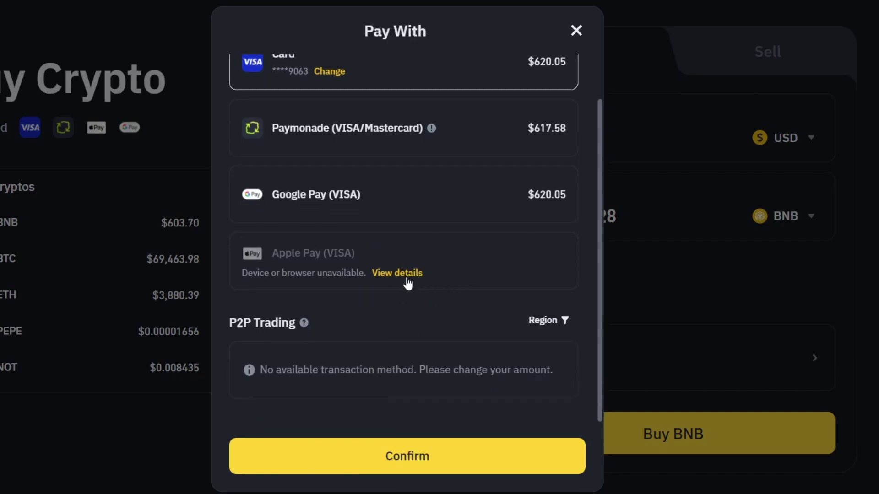
scroll(436, 304, up, 2)
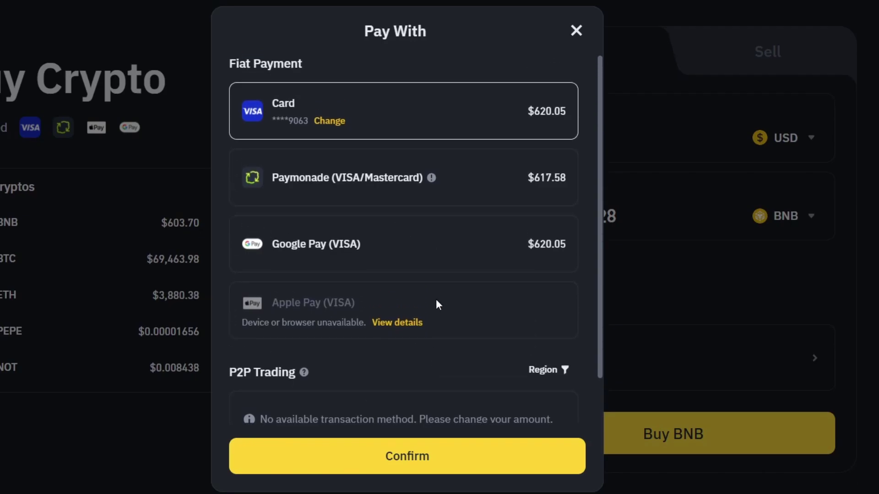
click(576, 30)
scroll(775, 320, up, 1)
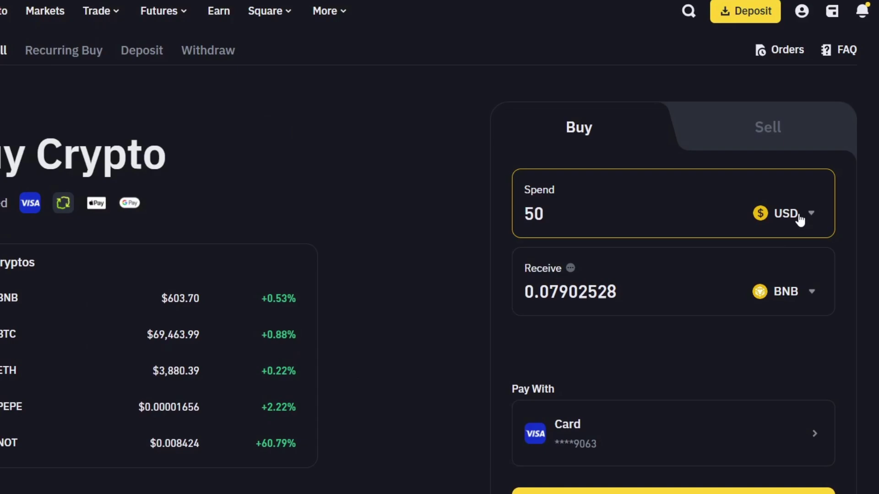
Go to Account > Payment settings and view the Visa card saved under Buy Crypto.
mouse_move(833, 10)
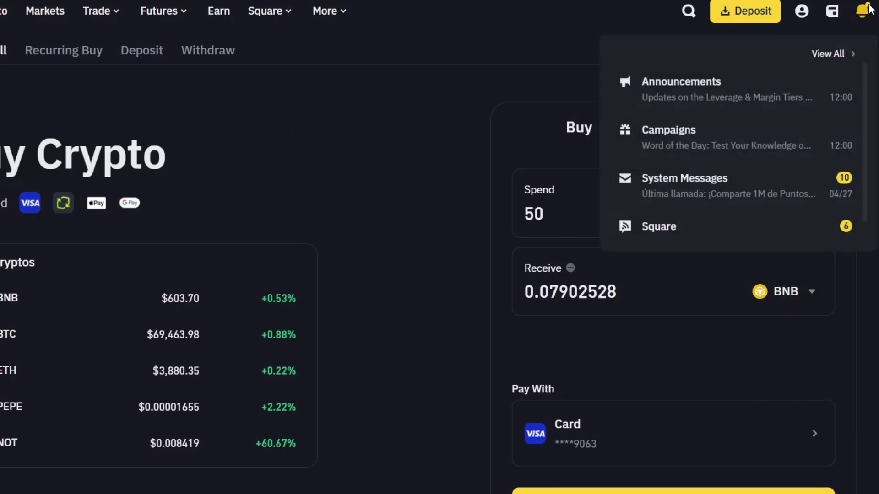
mouse_move(877, 11)
mouse_move(805, 11)
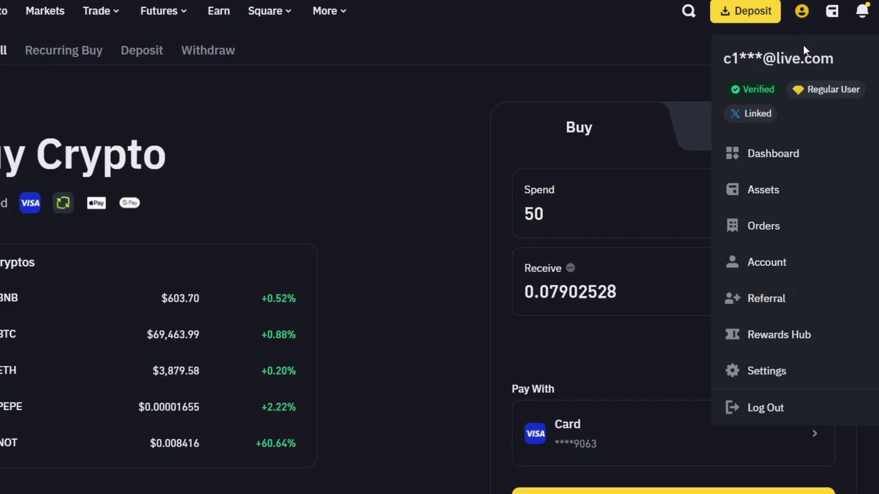
click(817, 278)
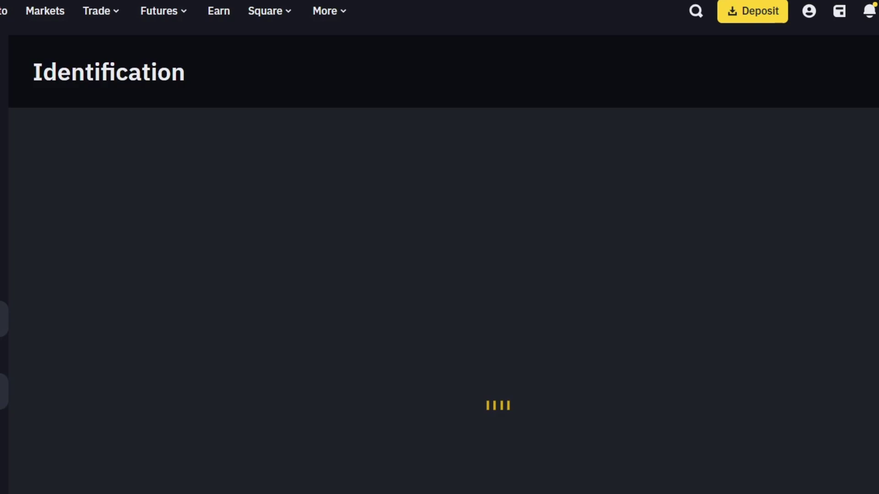
click(4, 390)
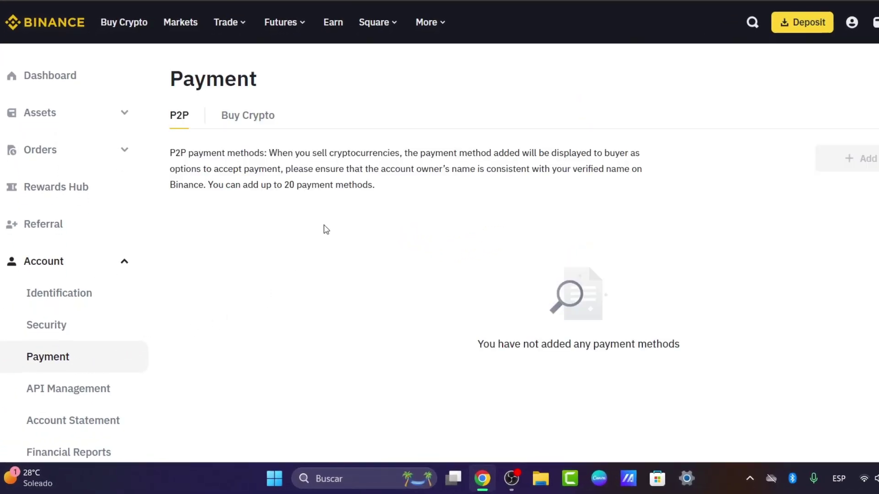
click(266, 115)
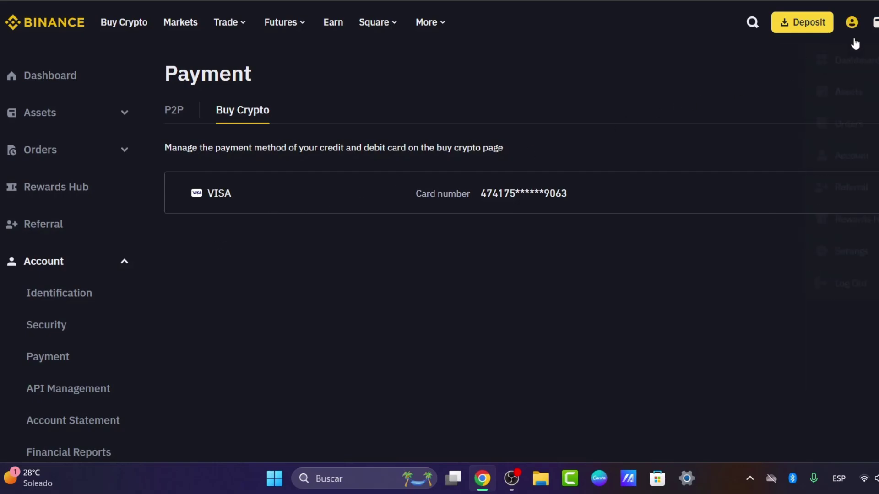
Return to Buy Crypto, now defaulting to USD (15.00–5,000.00) for USDT by card.
click(106, 31)
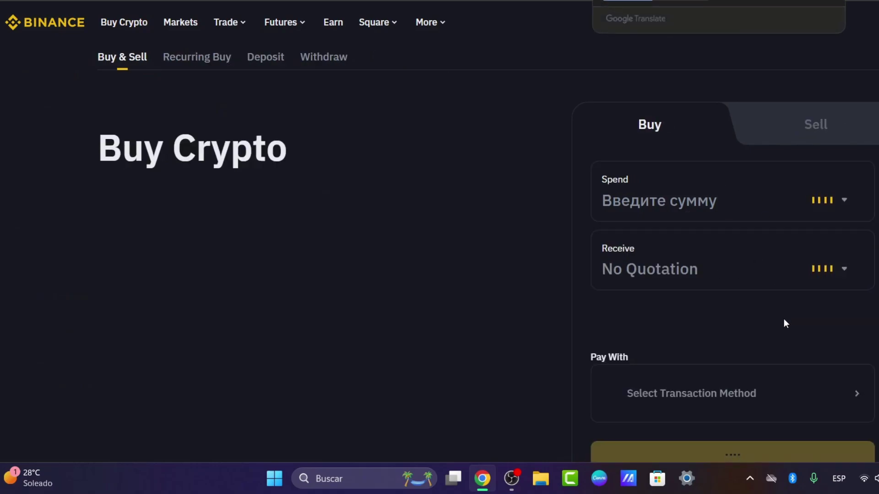
scroll(783, 323, down, 4)
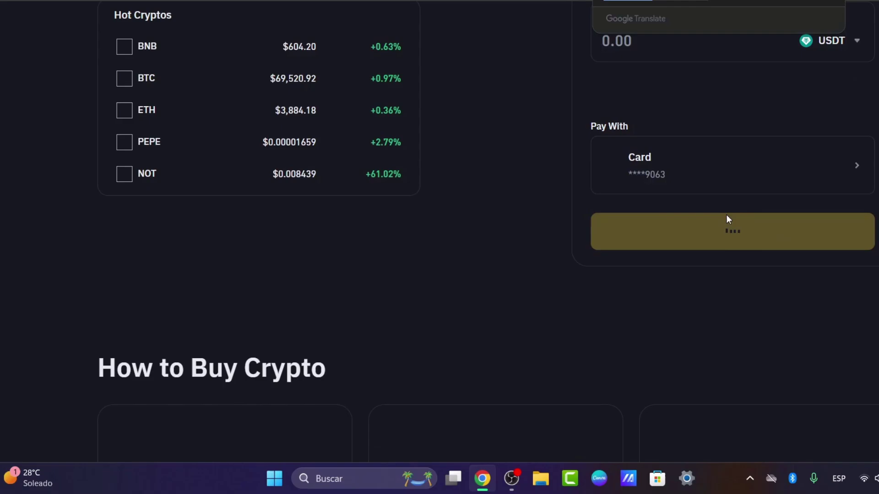
scroll(801, 266, up, 5)
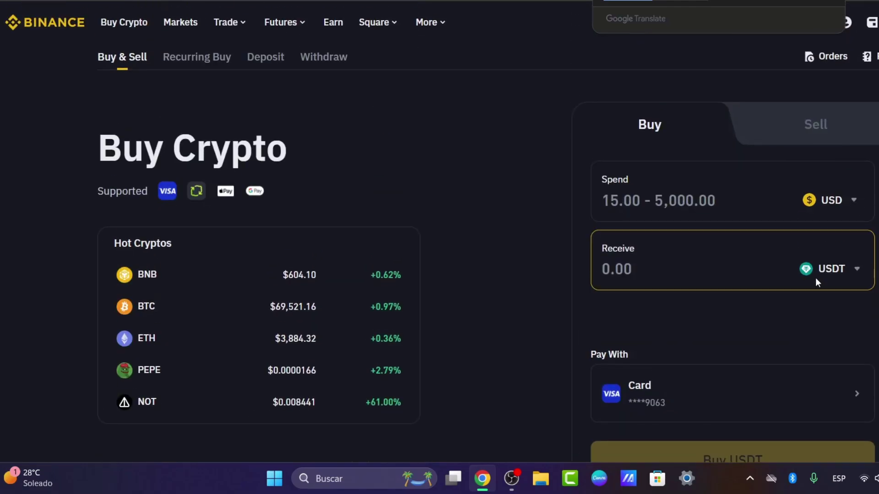
Open the Wallet Overview and unhide the balance of 0.00009645 BTC (≈$6.71).
mouse_move(872, 23)
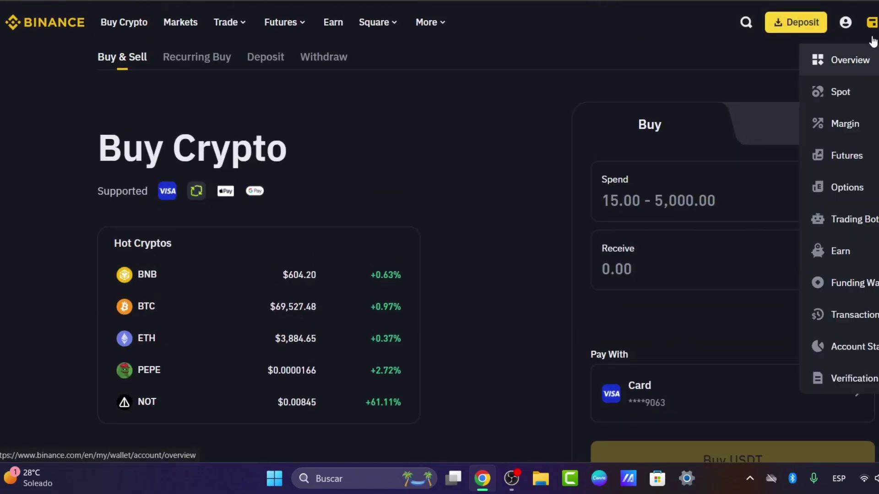
click(871, 45)
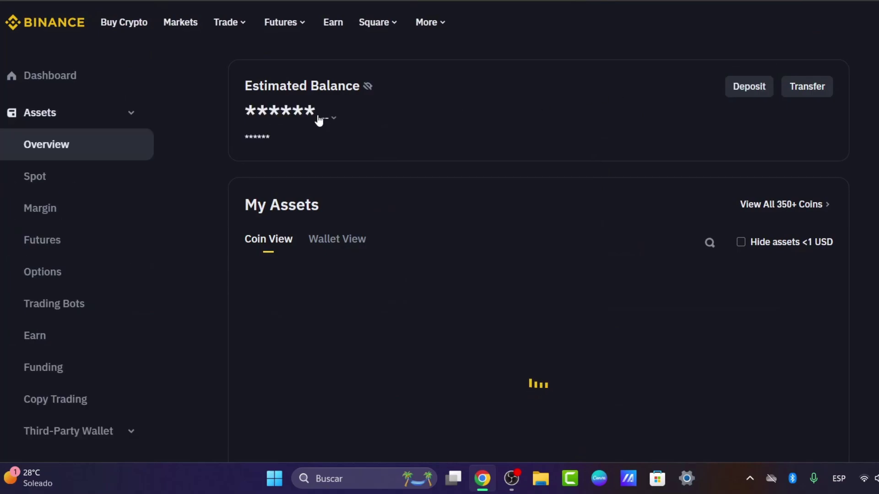
click(368, 87)
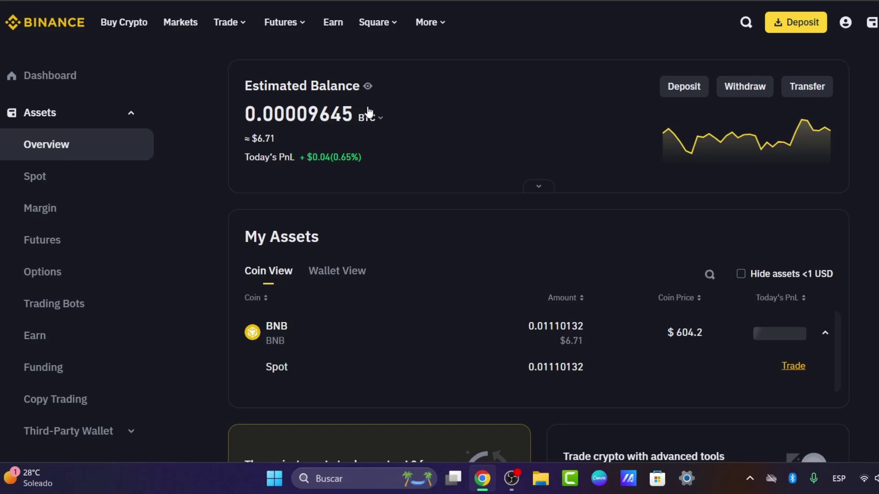
Check the 0.01110132 BNB held in Spot and expand Orders in the sidebar.
scroll(121, 325, down, 2)
scroll(122, 327, down, 2)
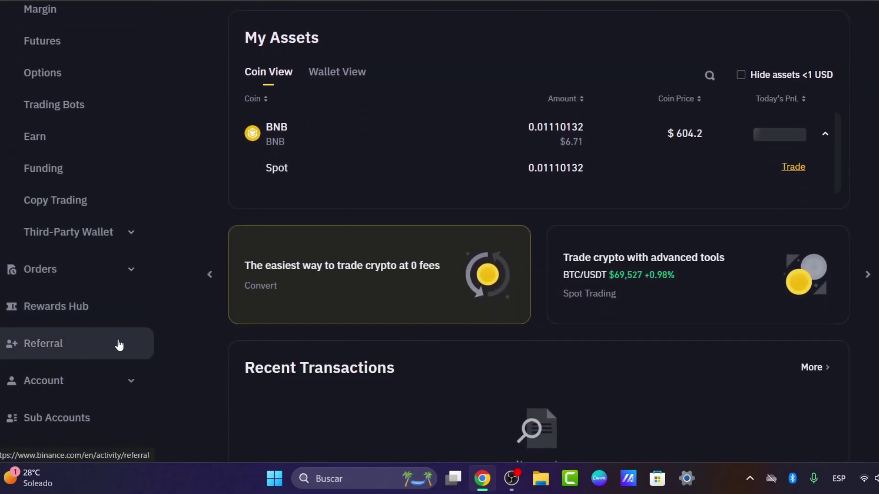
scroll(117, 337, down, 3)
scroll(116, 339, up, 5)
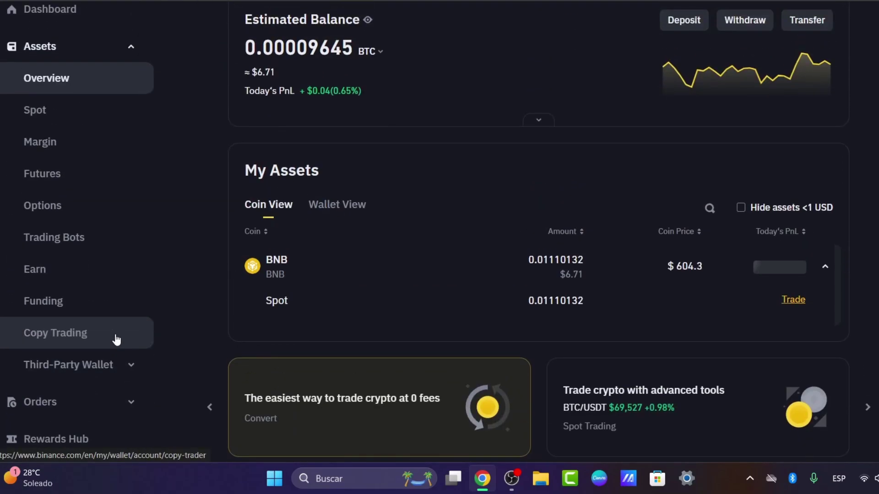
scroll(104, 166, up, 1)
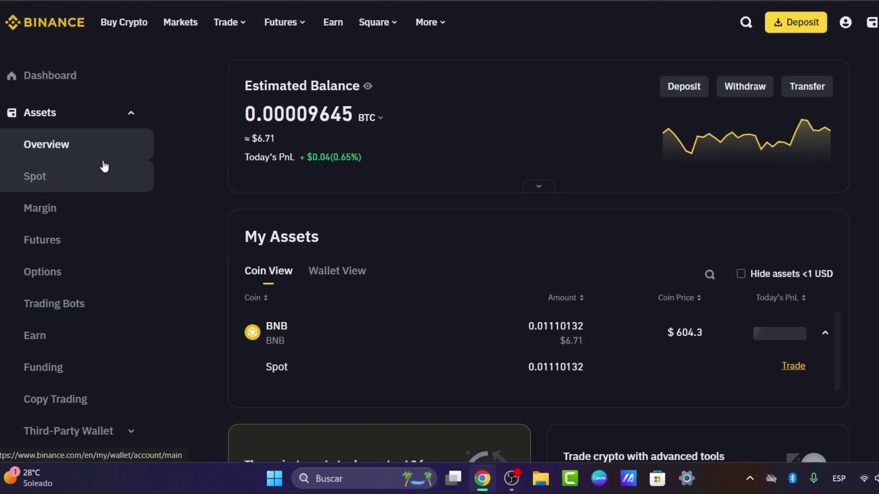
scroll(100, 178, down, 4)
click(85, 278)
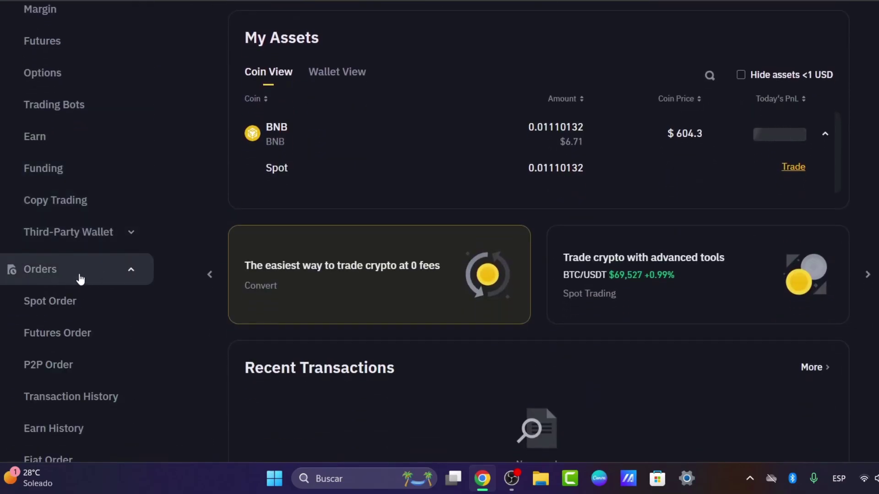
scroll(80, 282, down, 1)
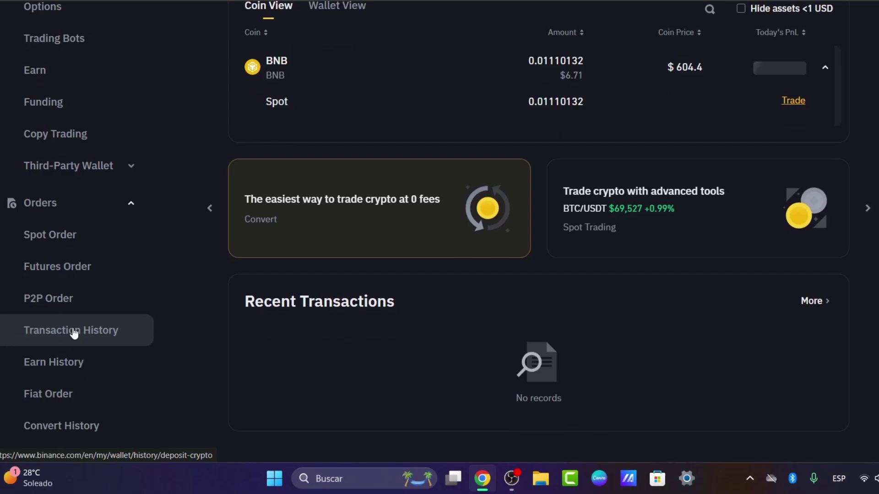
Open Transaction History under Orders, showing no crypto deposits in the past 30 days.
click(89, 336)
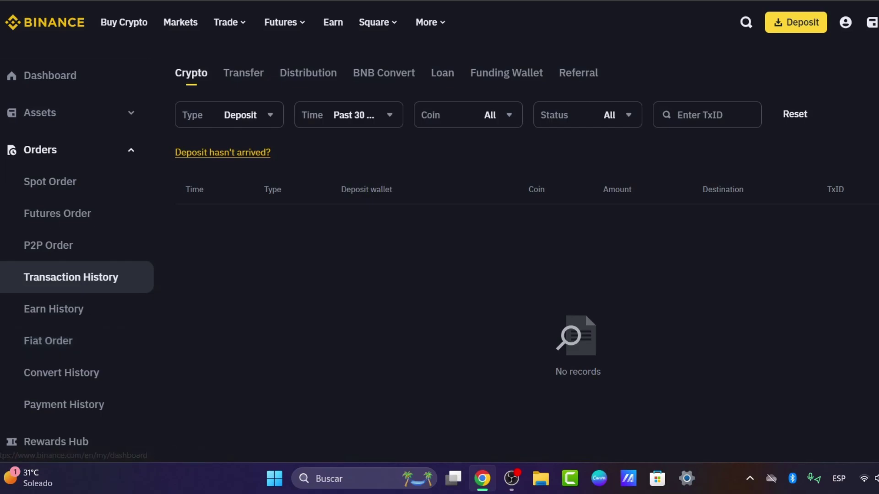
Go back to Buy Crypto, then open the P2P marketplace from the Trade menu.
click(129, 22)
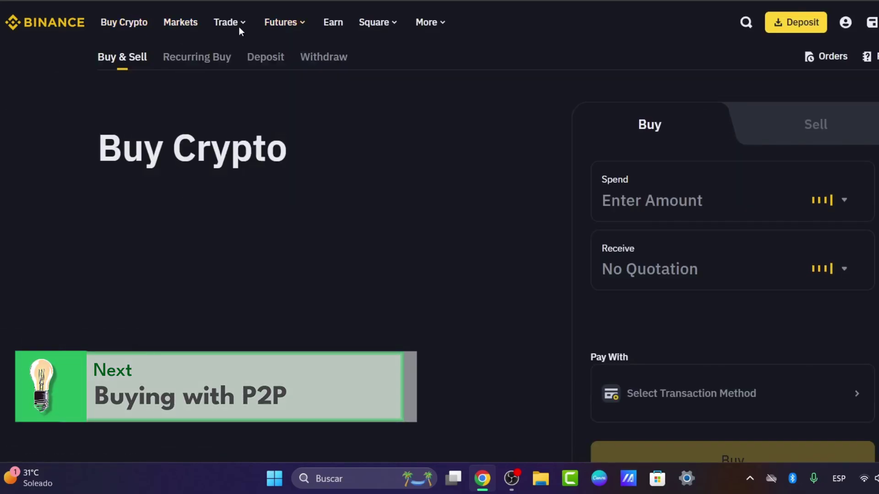
mouse_move(235, 23)
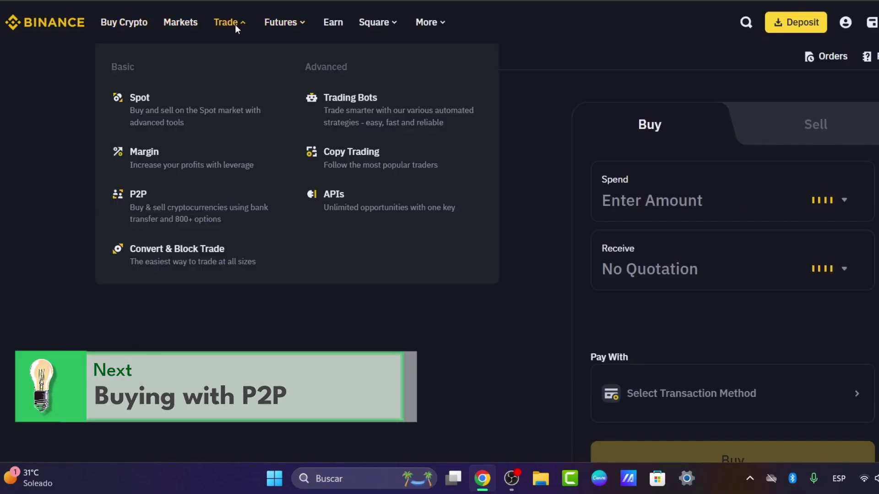
click(138, 214)
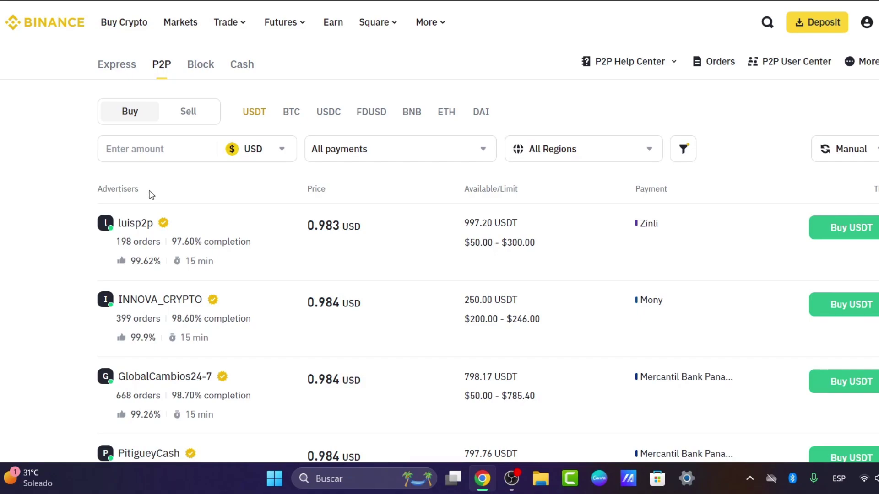
click(186, 147)
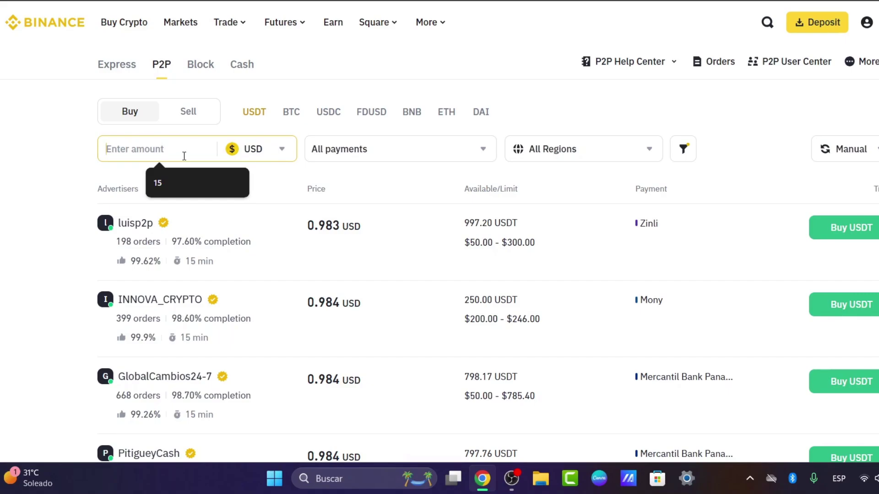
text(50)
click(274, 154)
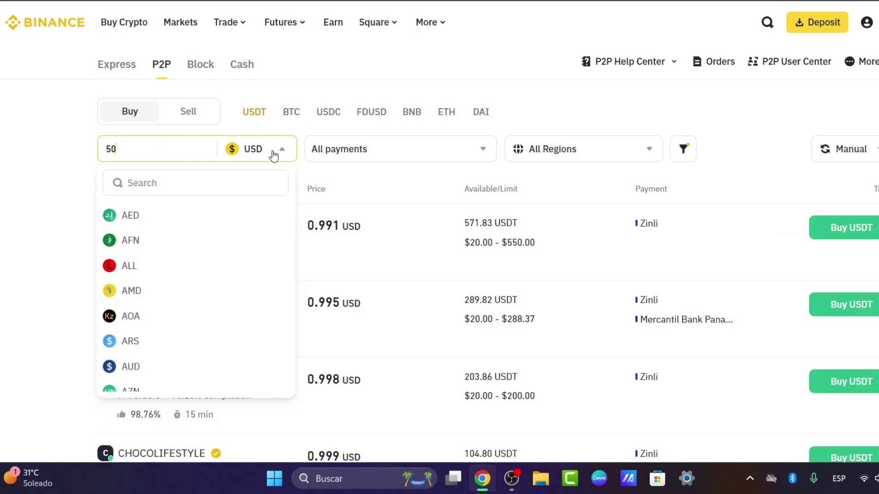
click(273, 155)
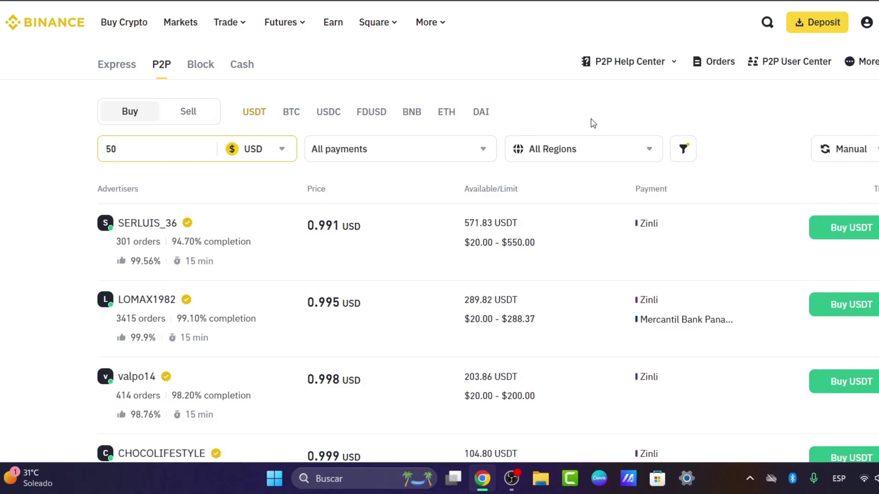
scroll(367, 216, down, 2)
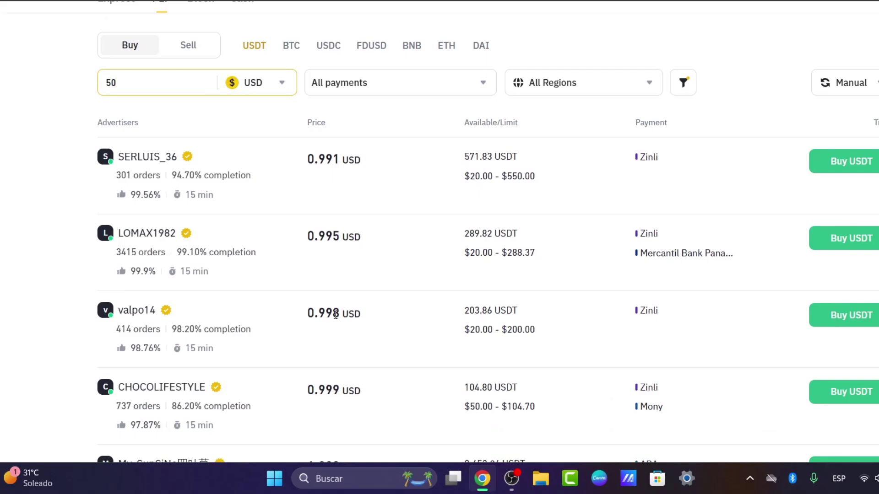
scroll(420, 211, down, 4)
scroll(422, 212, up, 1)
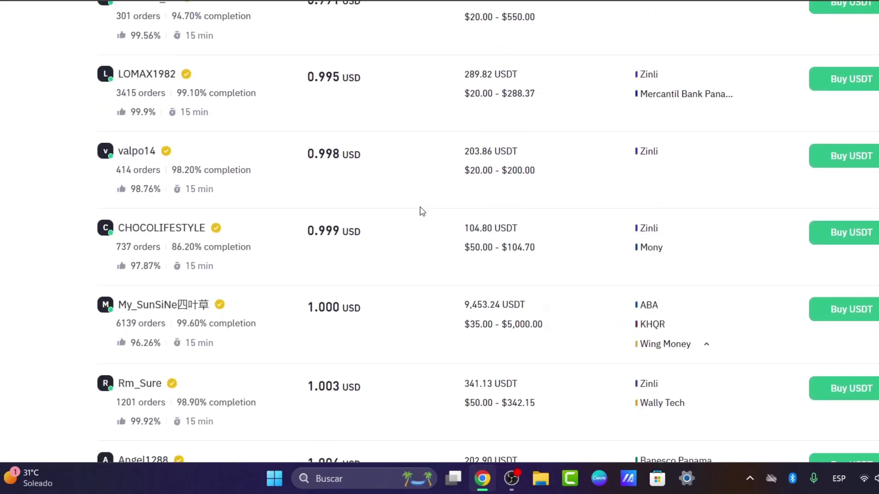
scroll(422, 211, up, 5)
click(524, 148)
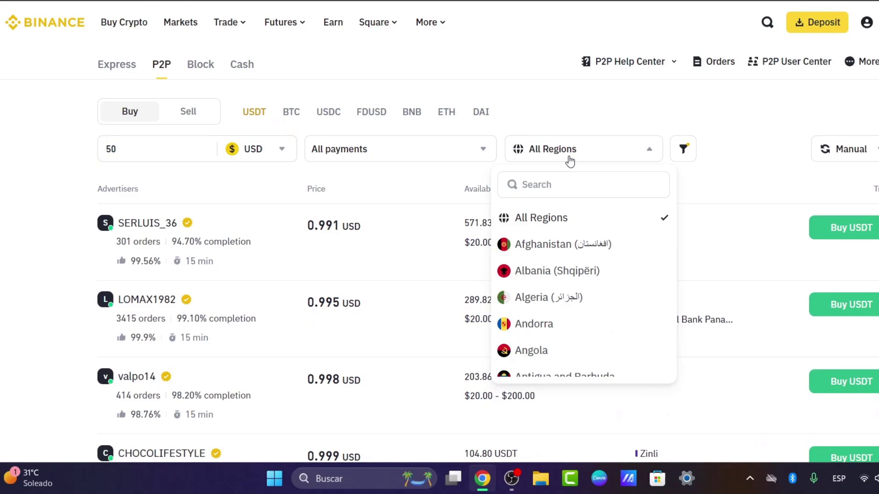
scroll(591, 320, down, 15)
scroll(579, 293, down, 8)
click(604, 188)
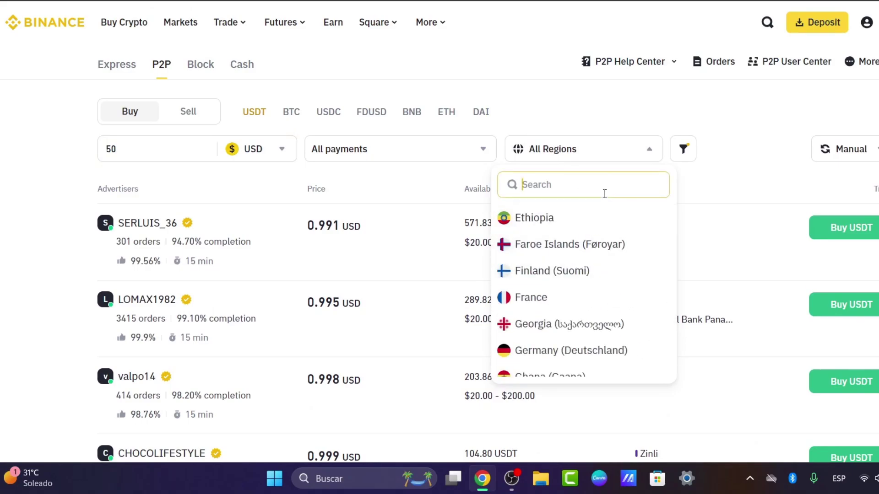
text(unit)
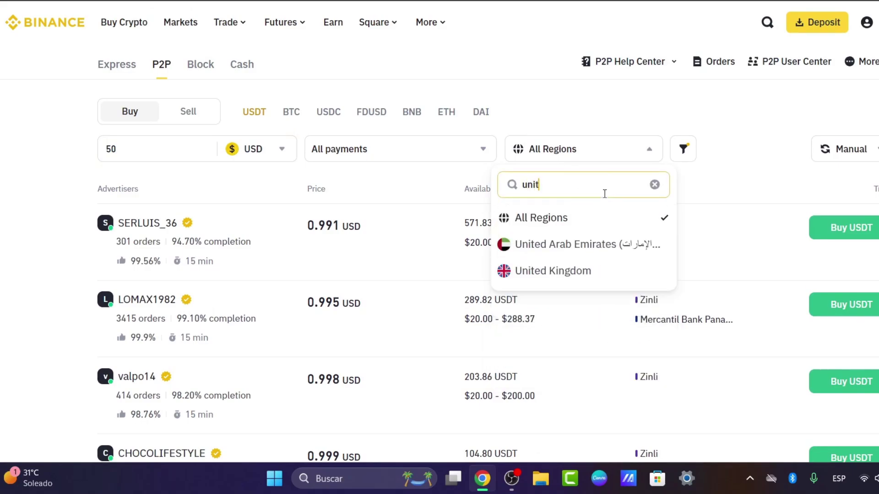
click(577, 274)
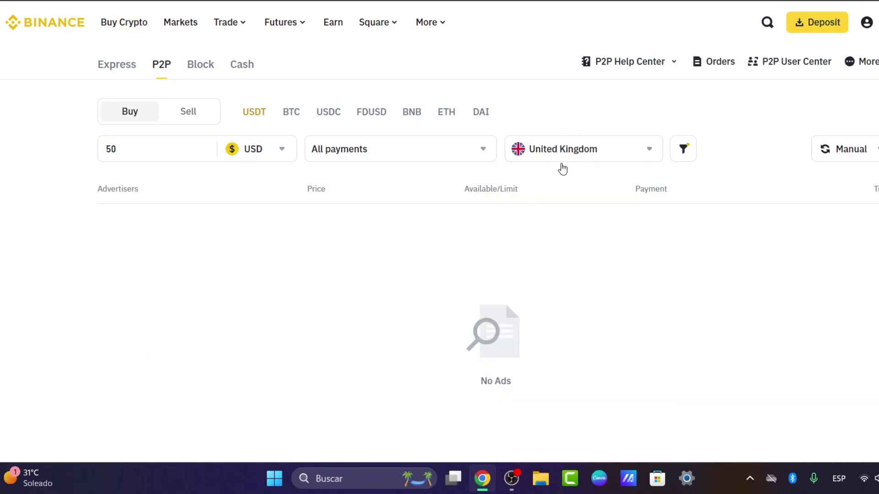
click(576, 158)
text(ed sta)
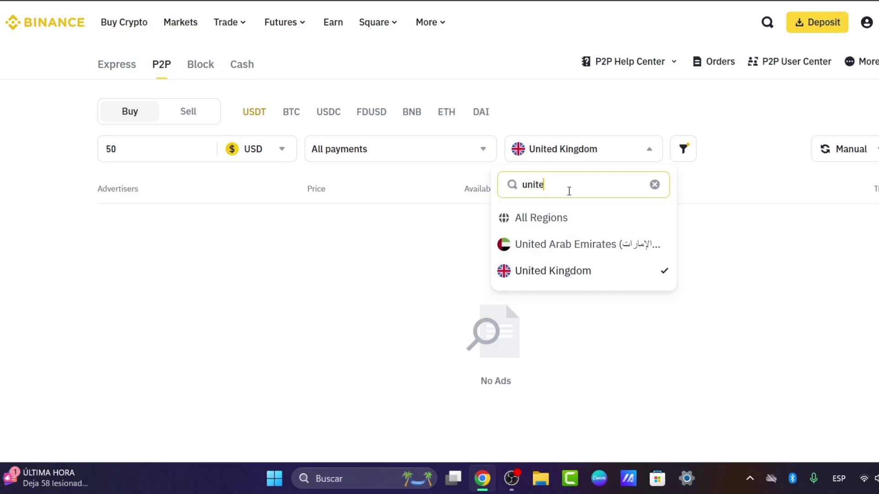
key(BackSpace)
key(BackSpace)
key(BackSpace)
key(BackSpace)
key(BackSpace)
key(BackSpace)
key(BackSpace)
key(BackSpace)
key(BackSpace)
key(BackSpace)
text(cana)
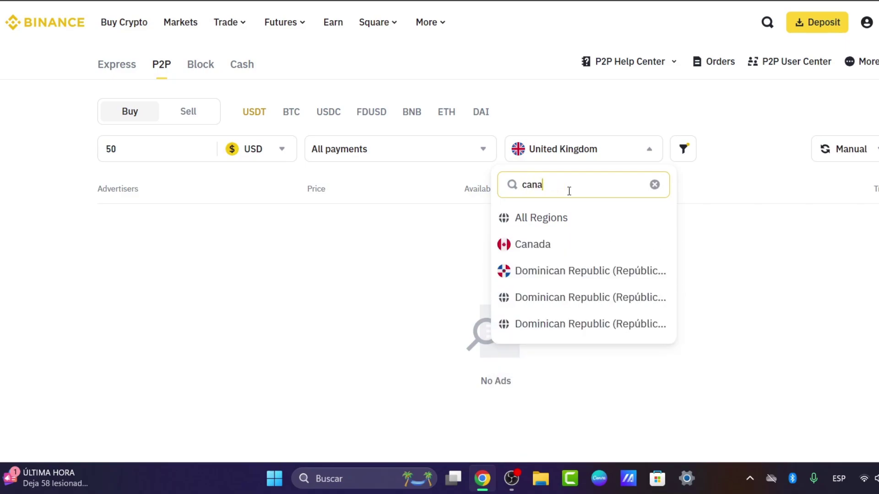
click(580, 243)
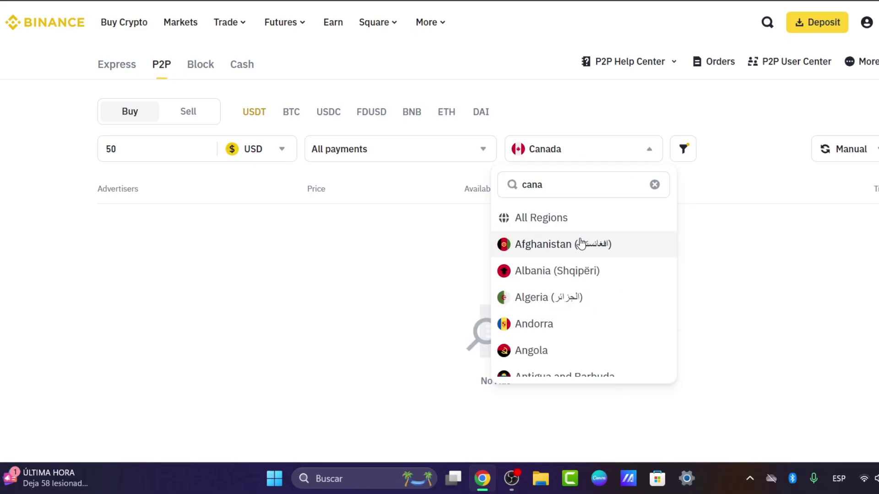
click(594, 158)
click(556, 216)
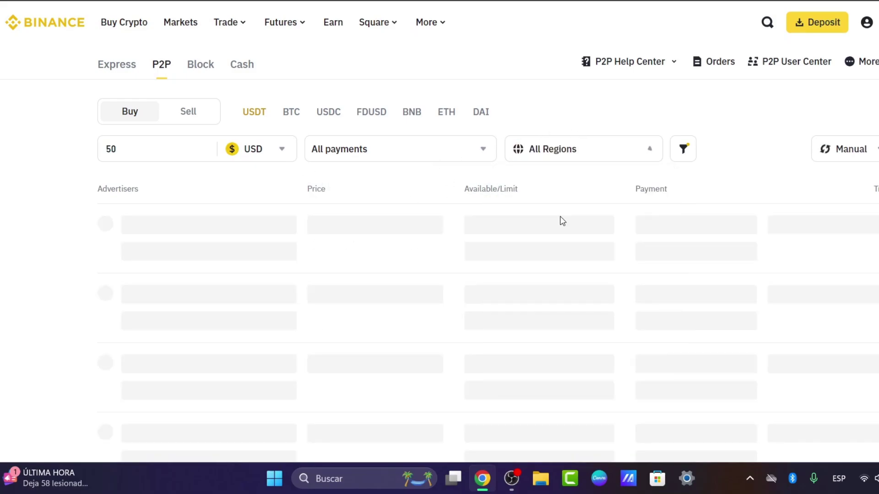
scroll(512, 178, down, 15)
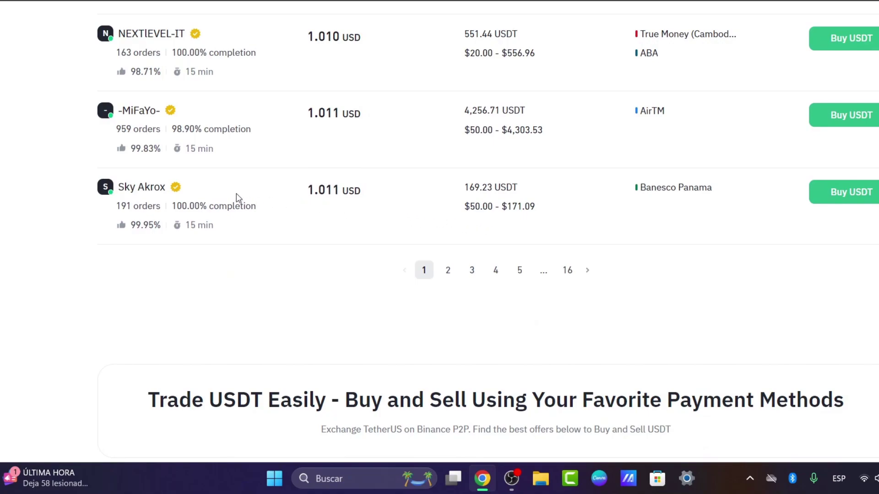
mouse_move(175, 192)
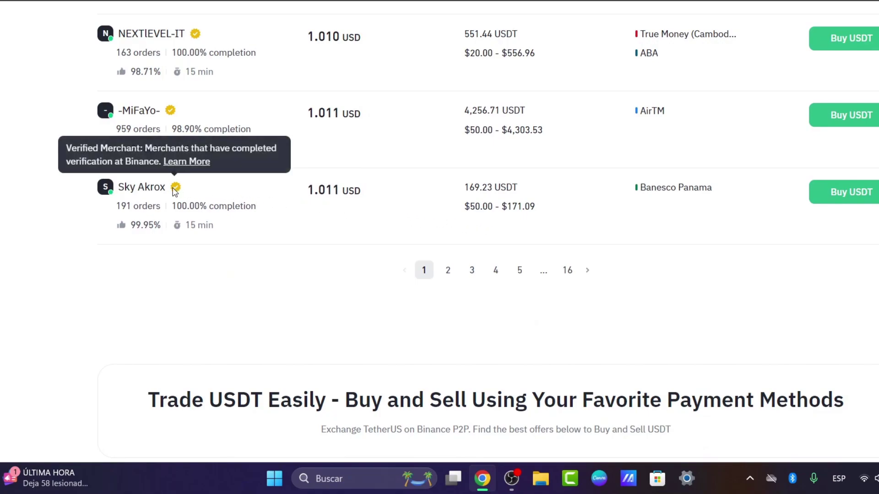
click(147, 188)
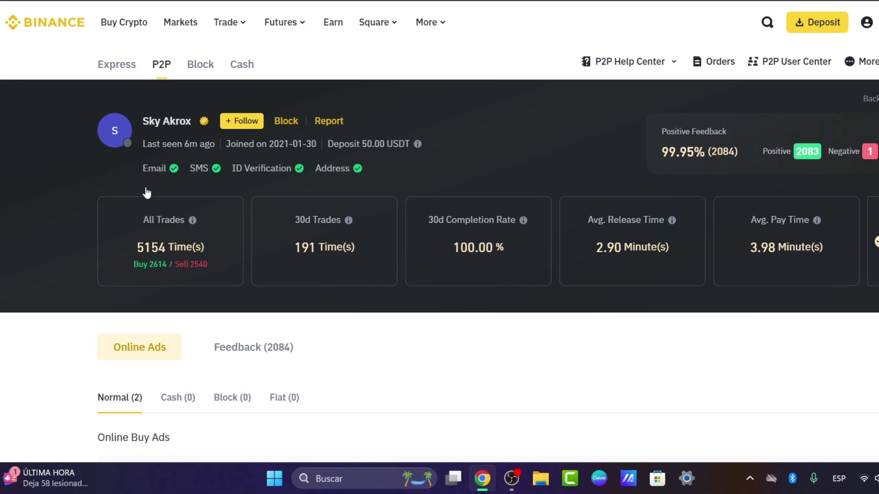
scroll(371, 291, down, 7)
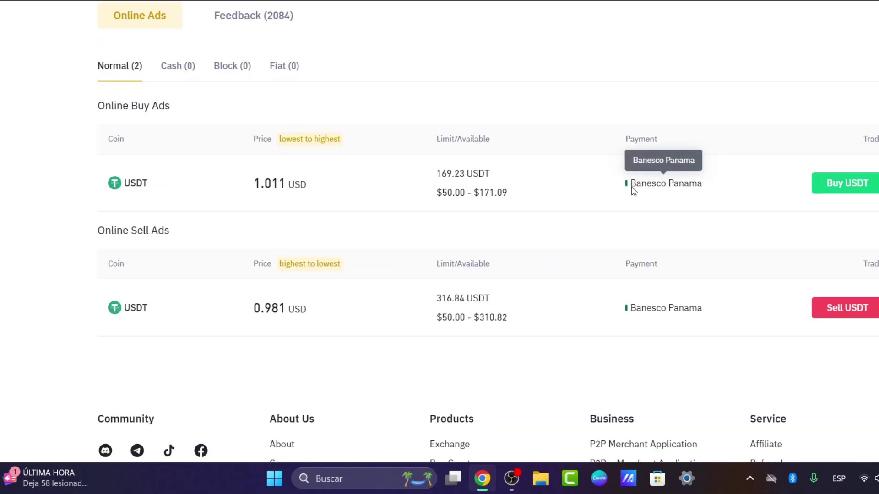
scroll(701, 298, down, 5)
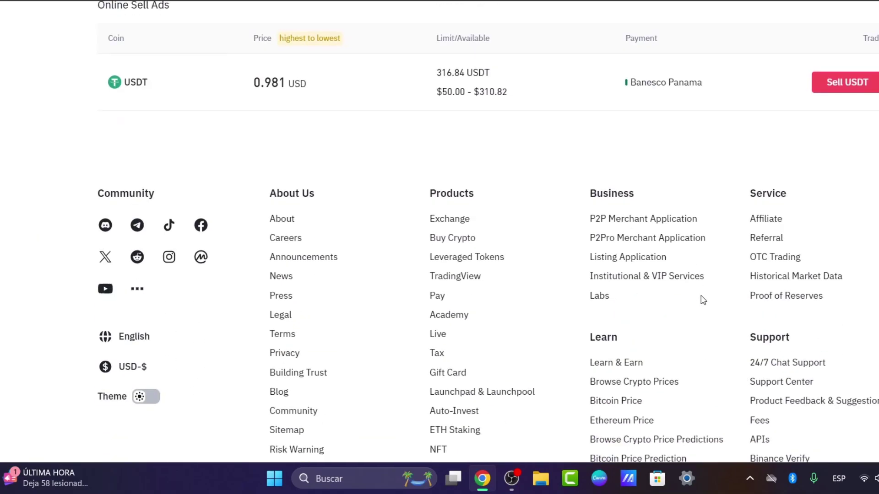
scroll(702, 299, up, 6)
scroll(703, 300, up, 6)
key(alt+Left)
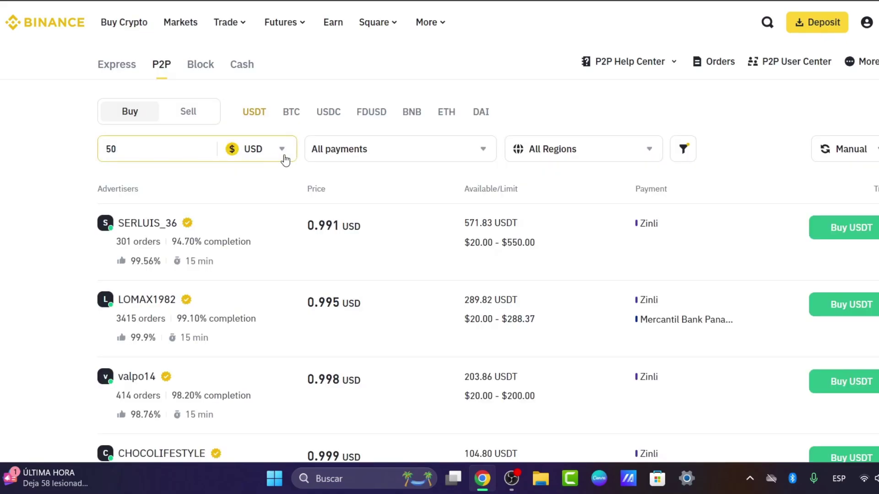
Filter the 50 USD USDT buy ads to the Interbank payment method and review the sellers.
click(405, 155)
scroll(419, 247, down, 3)
scroll(419, 259, down, 3)
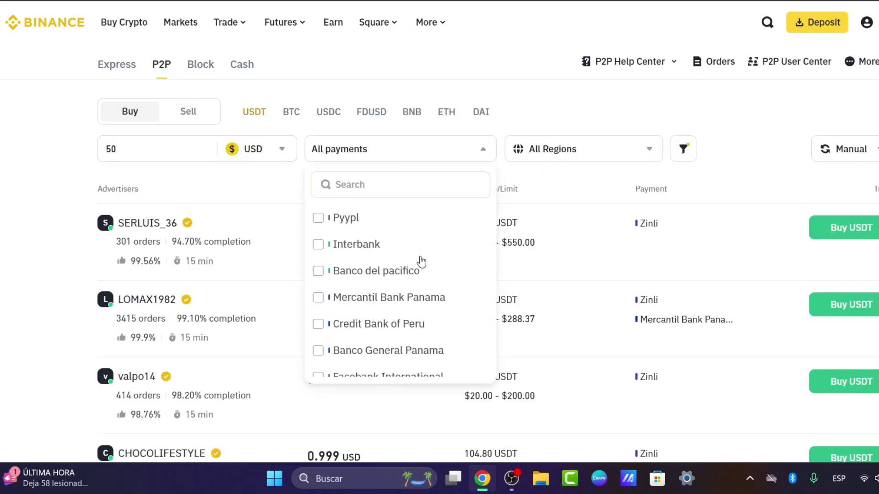
click(318, 247)
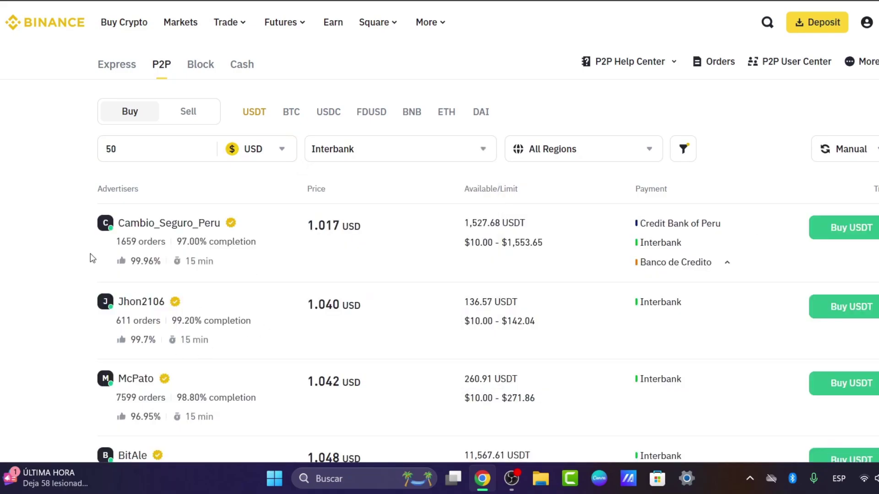
scroll(92, 258, down, 1)
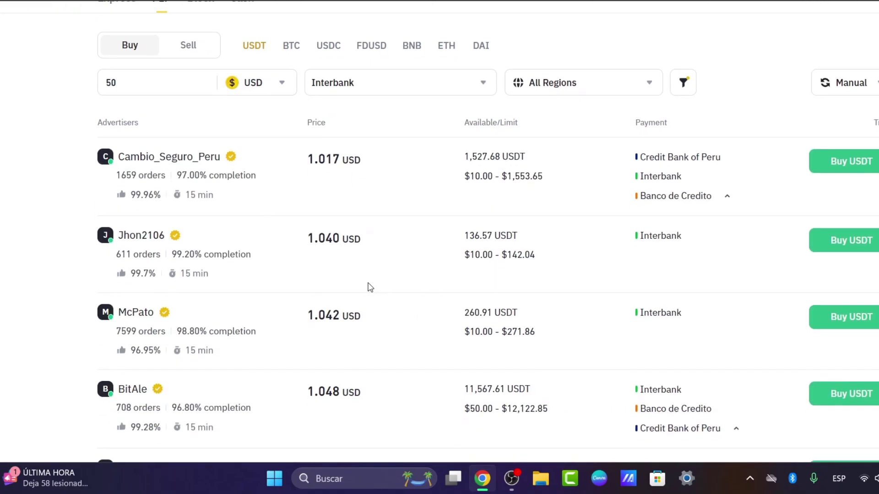
scroll(371, 287, up, 1)
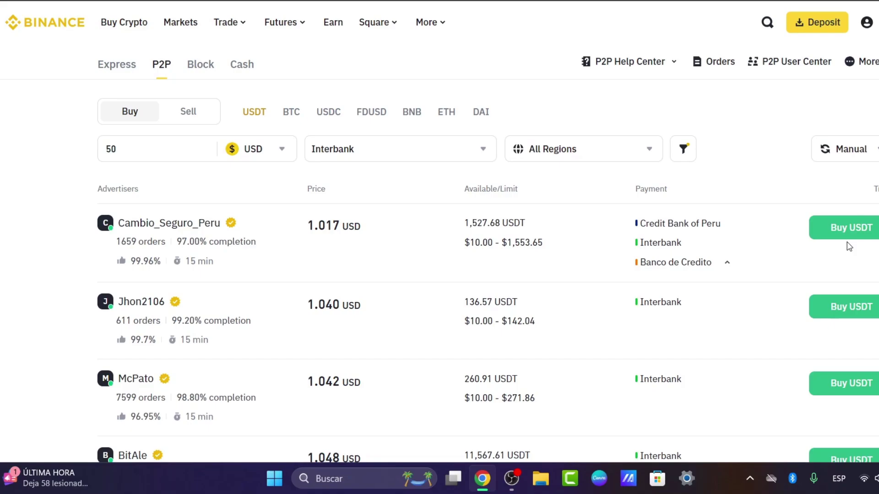
Go to the wallet Assets Overview page from the account menu.
mouse_move(867, 22)
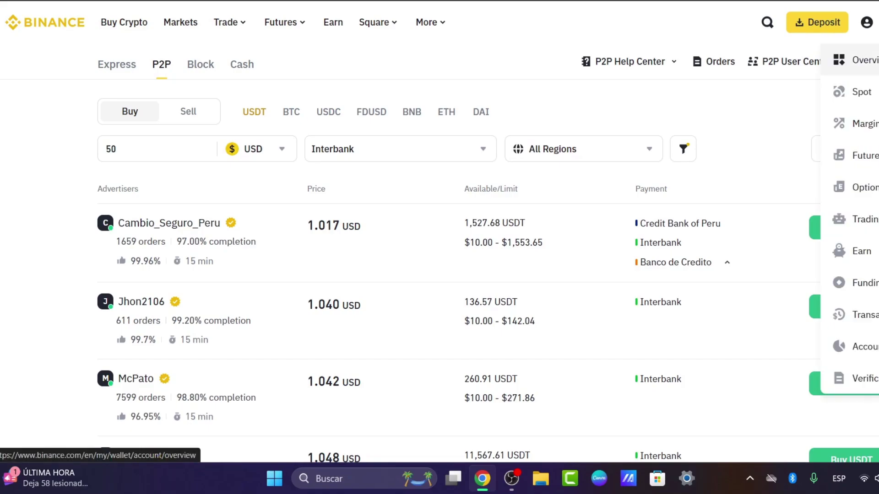
click(859, 61)
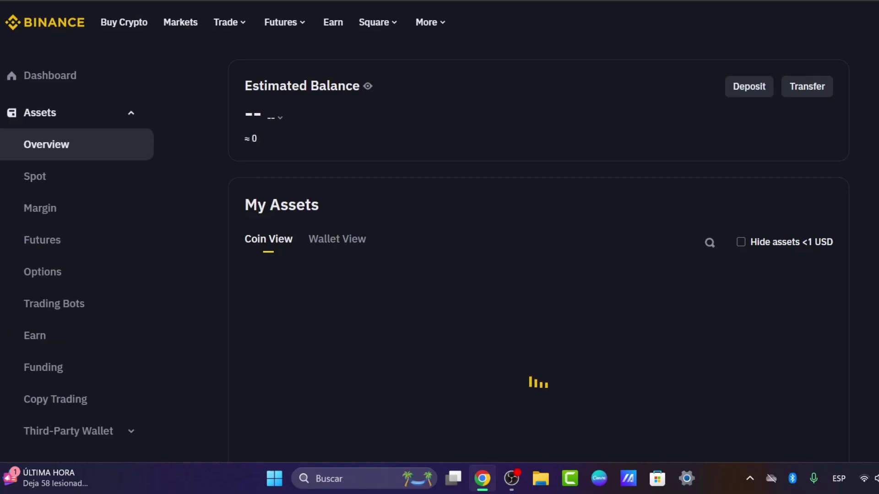